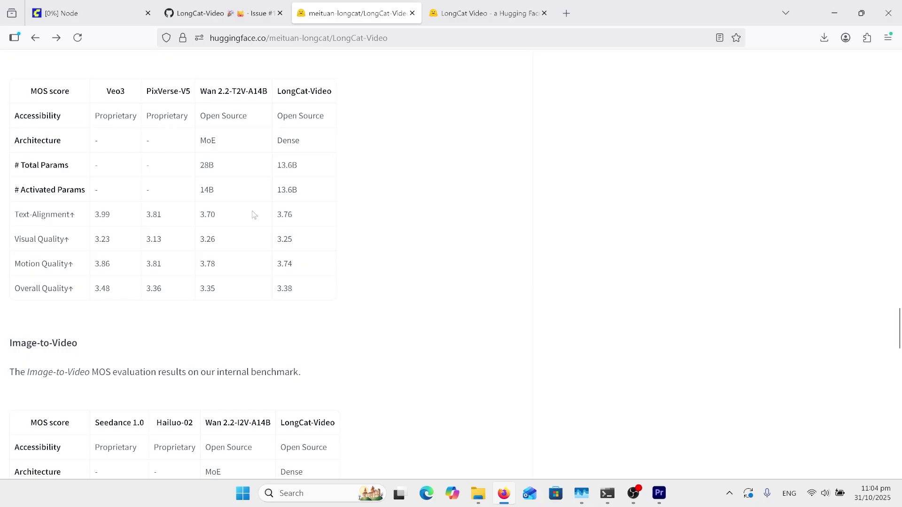
# Step: Scroll through the LongCat-Video model card's Text-to-Video and Image-to-Video MOS score tables
pyautogui.scroll(2, 254, 212)
pyautogui.scroll(-5, 362, 295)
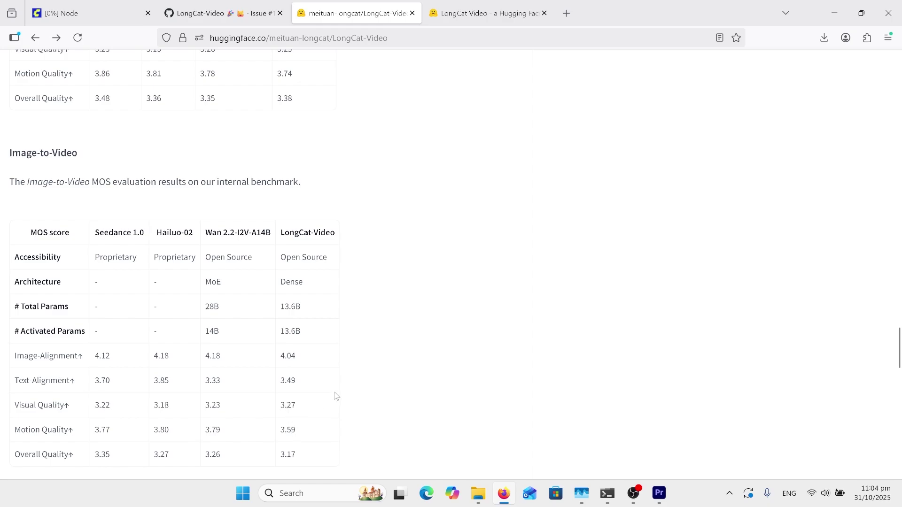
pyautogui.scroll(-2, 381, 395)
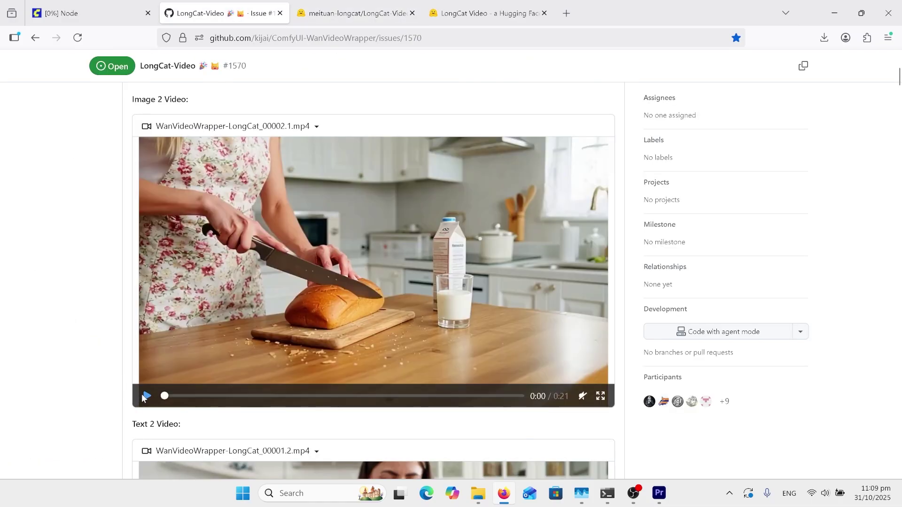
# Step: Play the kitchen Image 2 Video clip and the Text 2 Video sample, then scroll to the racing-car video
pyautogui.click(146, 396)
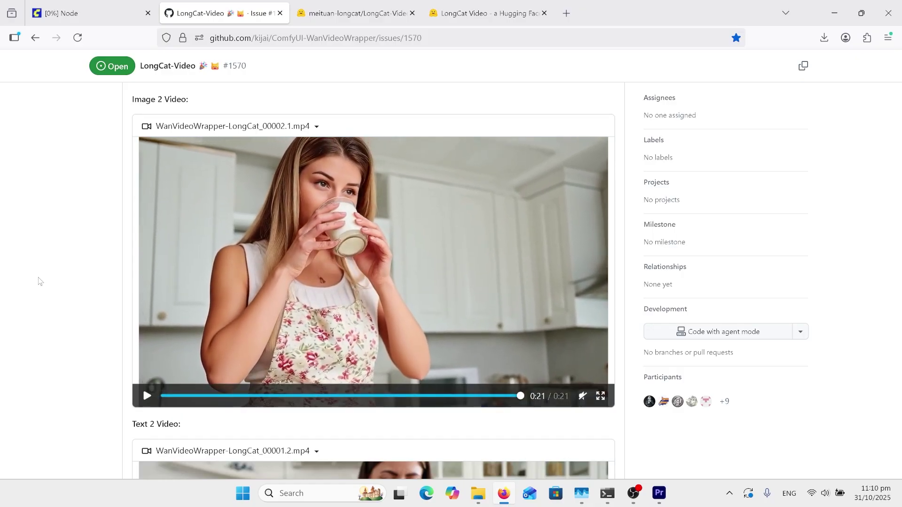
pyautogui.scroll(-5, 151, 359)
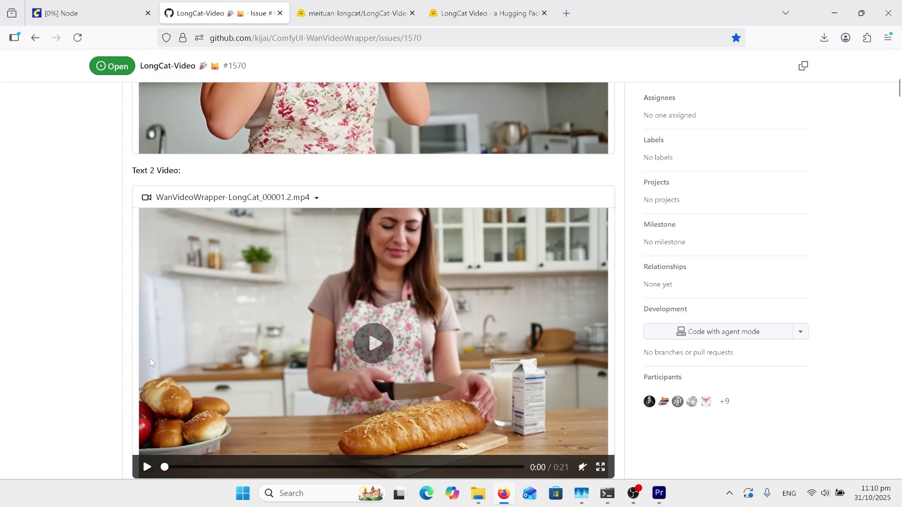
pyautogui.scroll(-1, 151, 359)
pyautogui.click(147, 404)
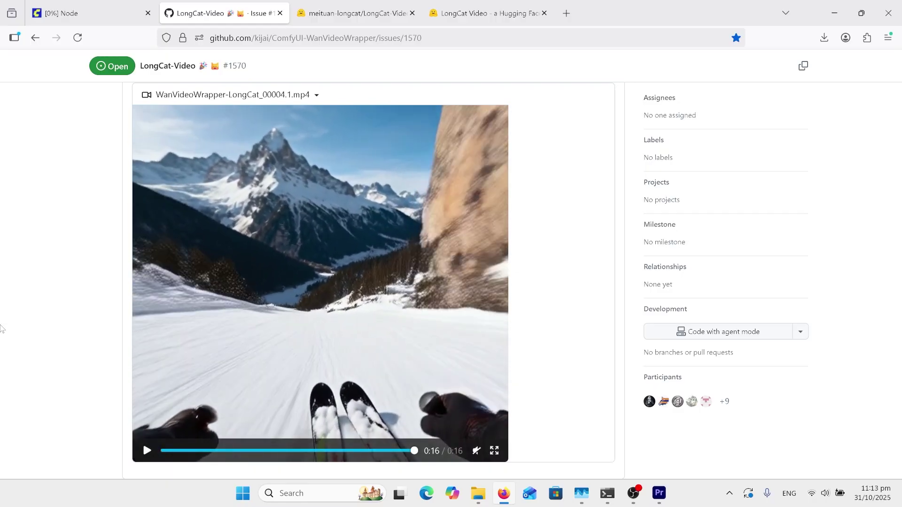
pyautogui.scroll(-10, 98, 357)
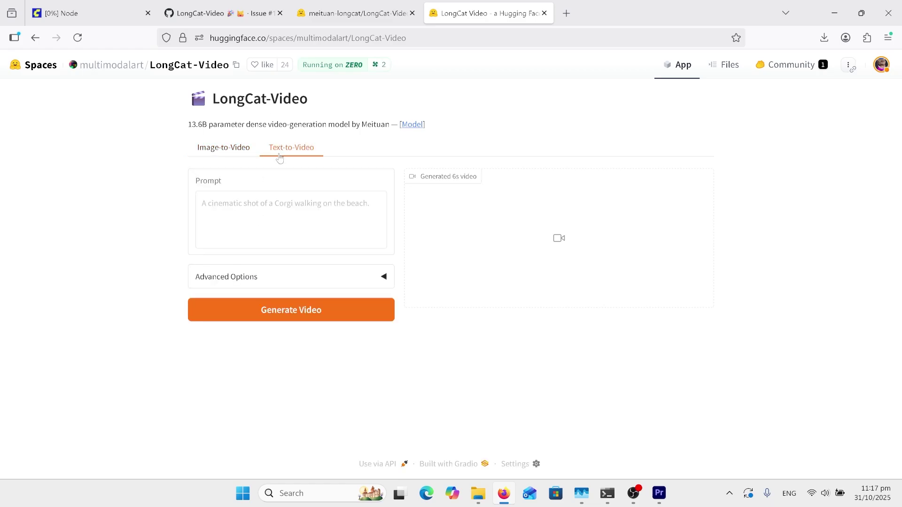
# Step: Switch the LongCat-Video Space demo to Image-to-Video and scroll down to the Generate 6s video button
pyautogui.click(234, 150)
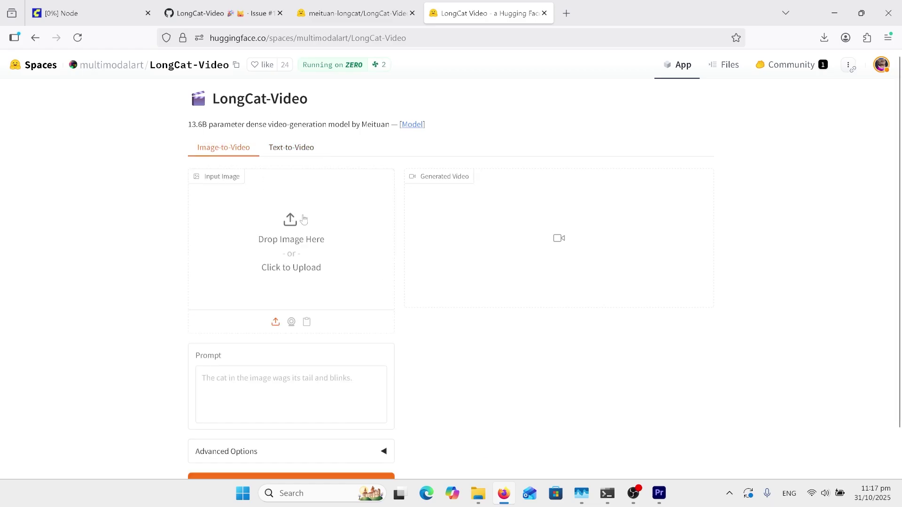
pyautogui.scroll(-1, 304, 219)
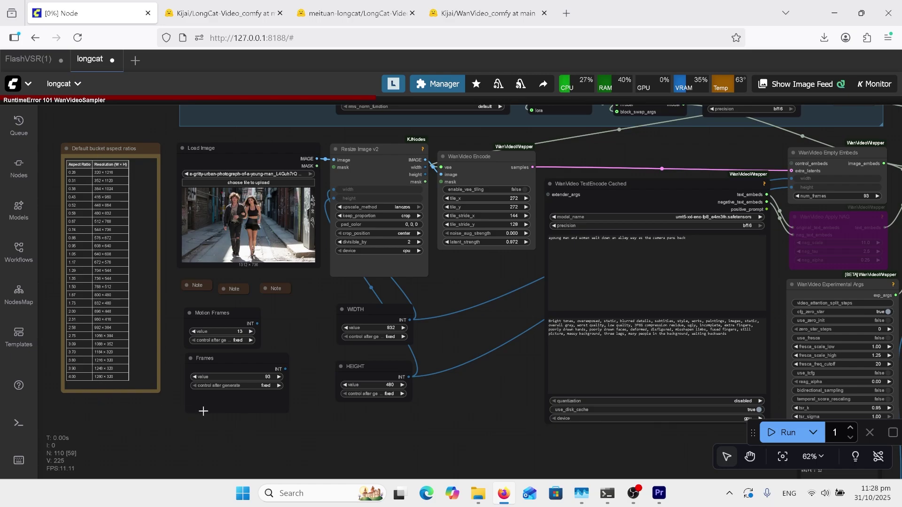
pyautogui.scroll(7, 254, 413)
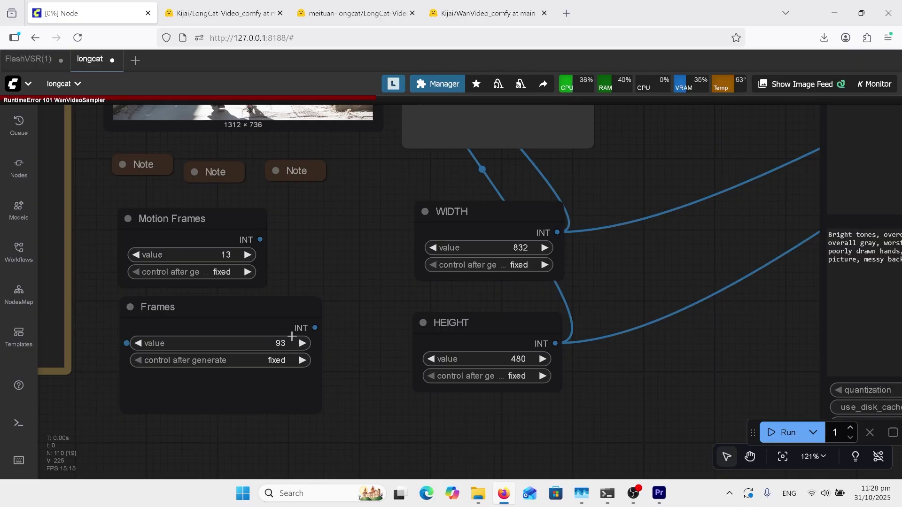
pyautogui.scroll(-20, 313, 353)
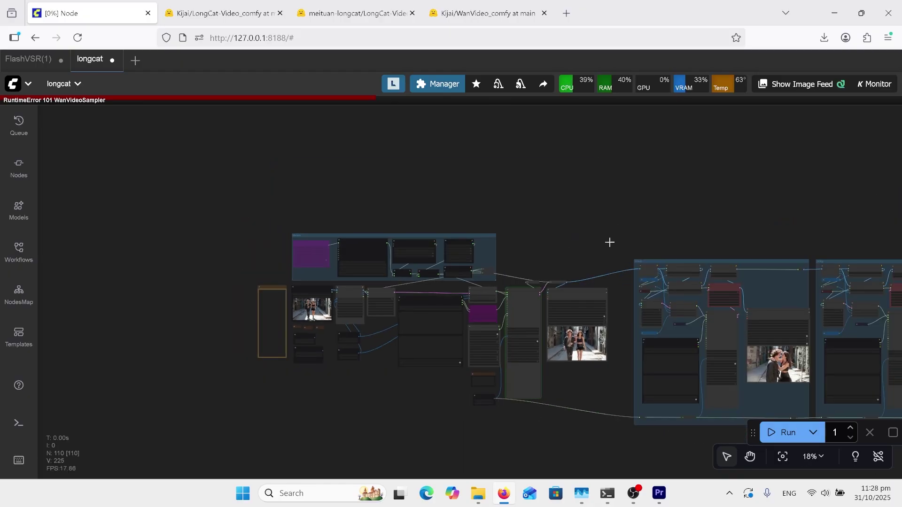
pyautogui.moveTo(620, 201); pyautogui.dragTo(487, 242)
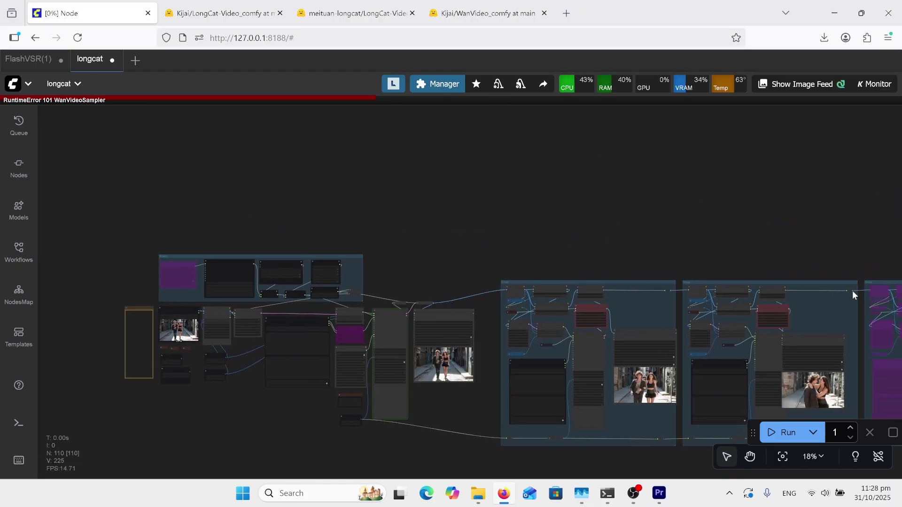
pyautogui.moveTo(823, 239); pyautogui.dragTo(720, 183)
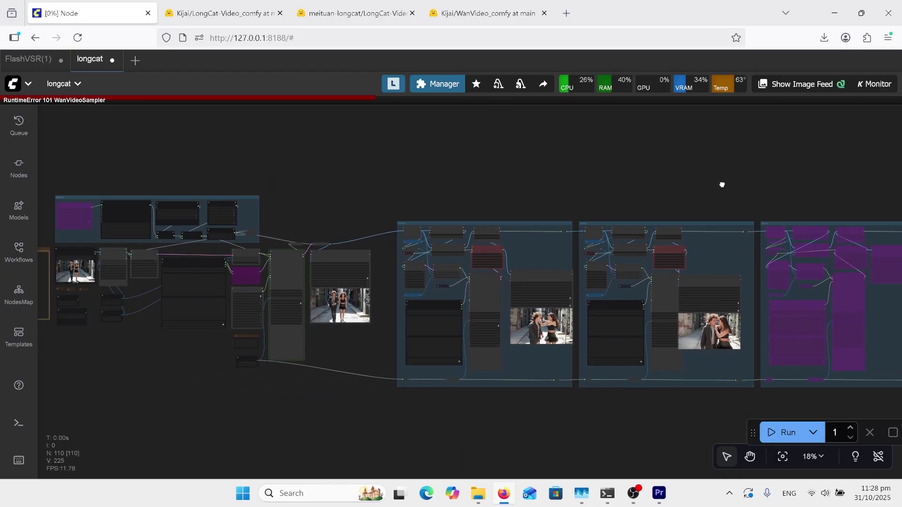
pyautogui.moveTo(142, 372); pyautogui.dragTo(224, 379)
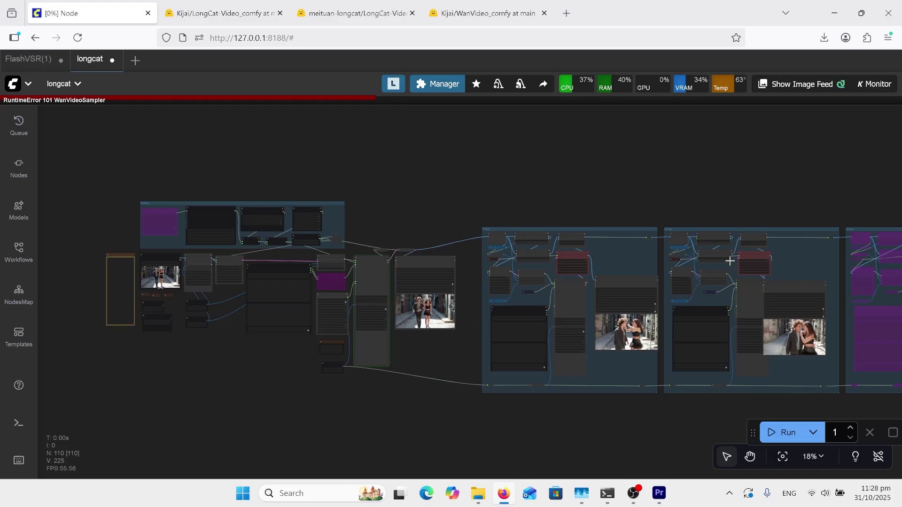
pyautogui.scroll(3, 173, 350)
pyautogui.scroll(9, 172, 350)
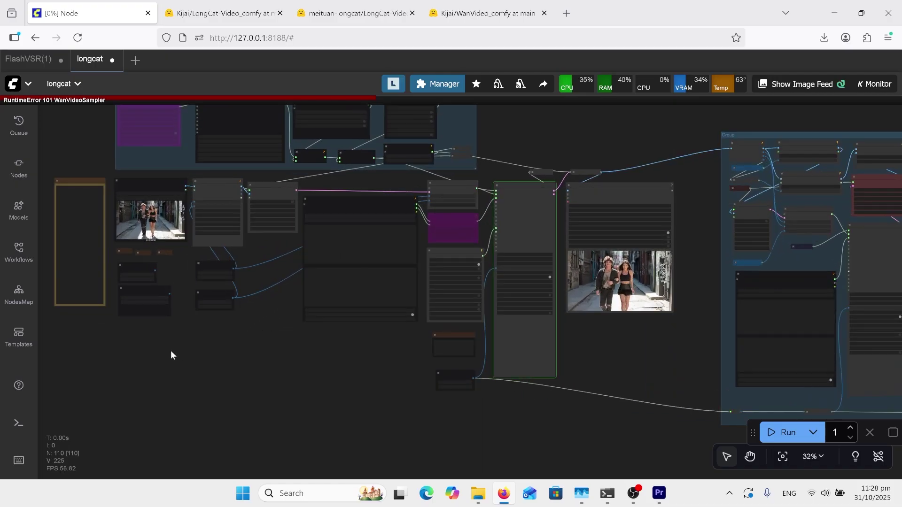
pyautogui.moveTo(175, 357); pyautogui.dragTo(128, 363)
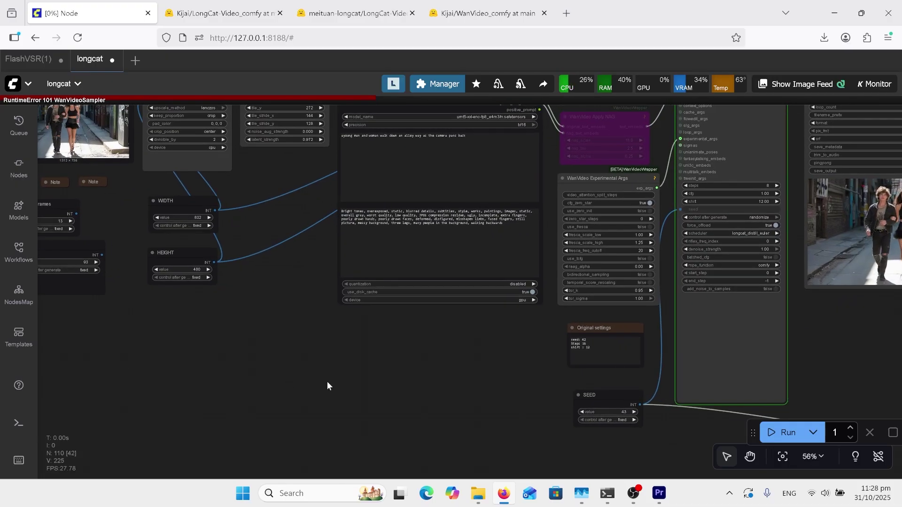
pyautogui.scroll(-7, 328, 381)
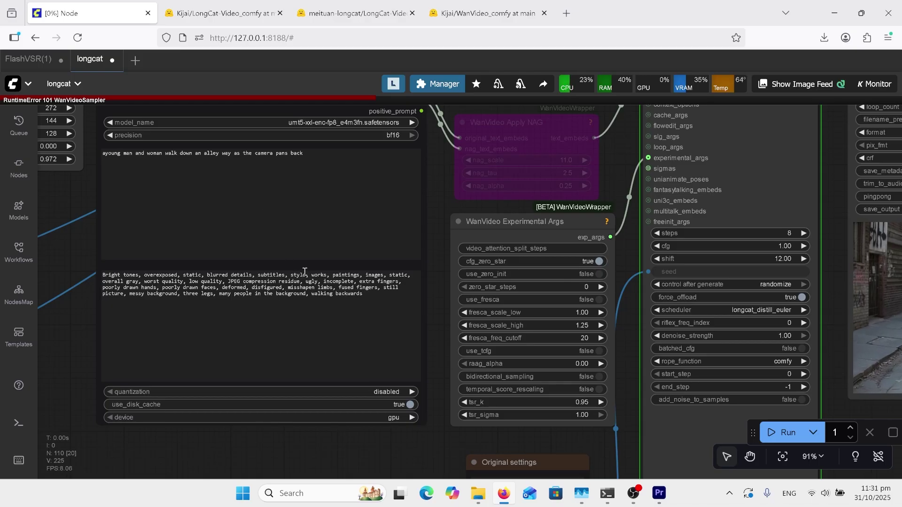
pyautogui.scroll(-5, 302, 409)
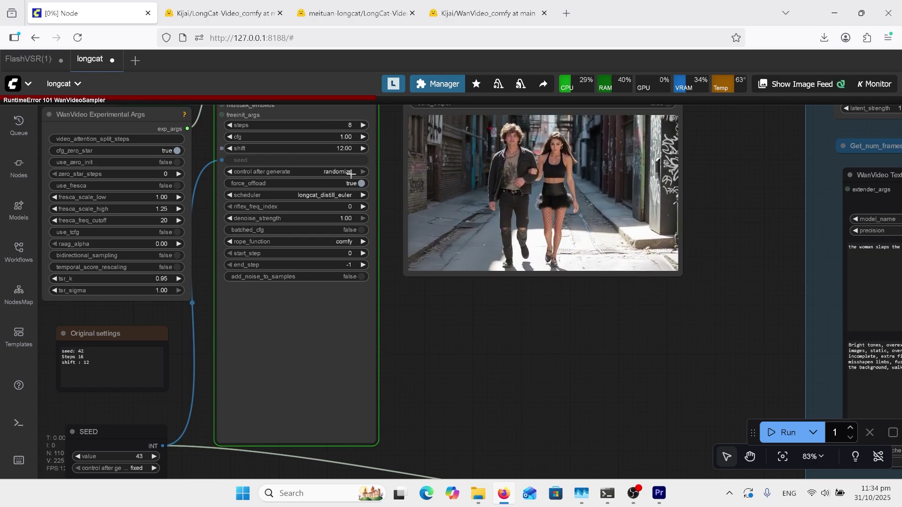
pyautogui.scroll(-7, 571, 323)
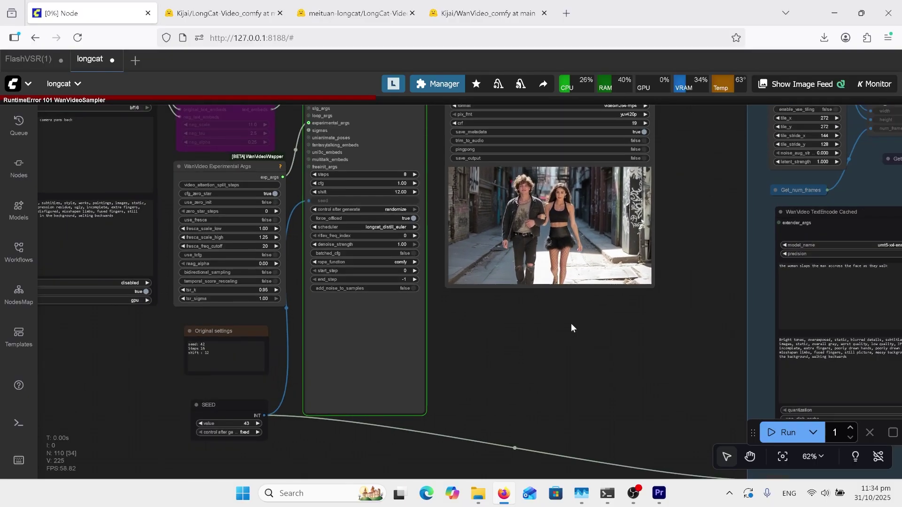
pyautogui.moveTo(628, 221); pyautogui.dragTo(593, 265)
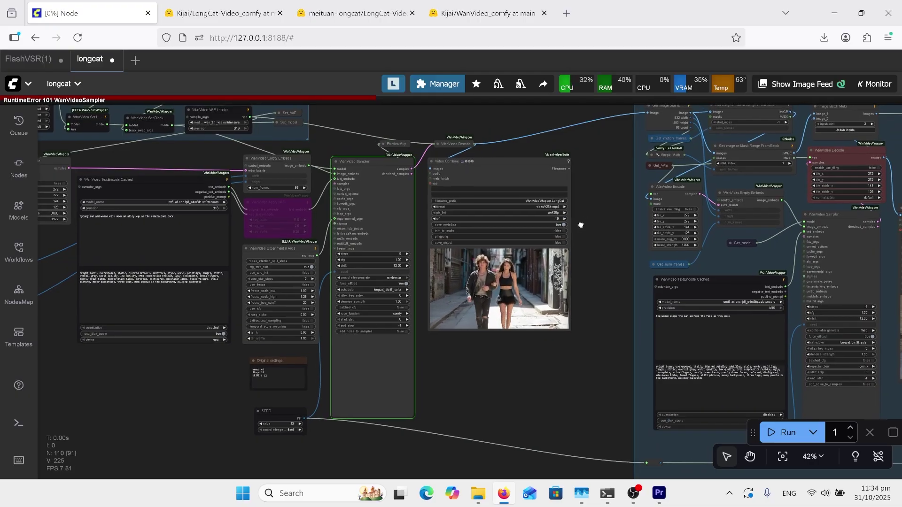
pyautogui.moveTo(587, 217); pyautogui.dragTo(527, 240)
pyautogui.scroll(-3, 527, 241)
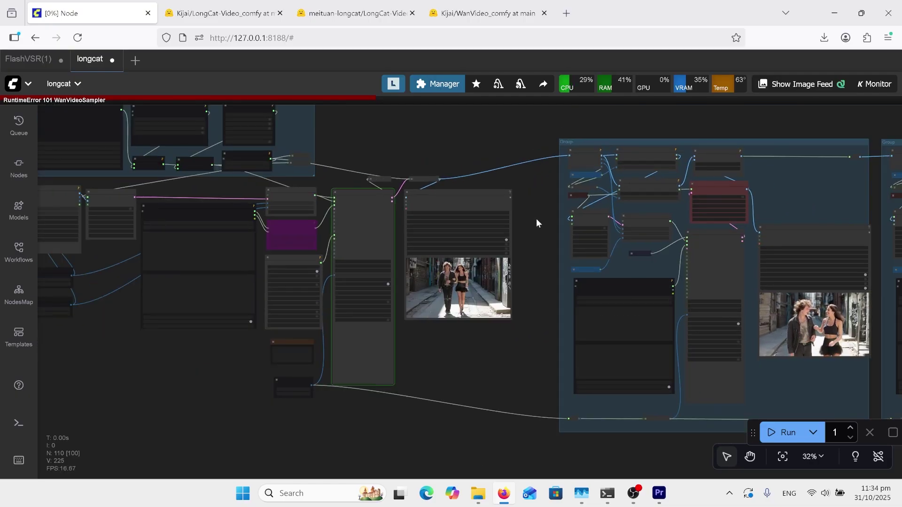
pyautogui.moveTo(465, 221); pyautogui.dragTo(249, 238)
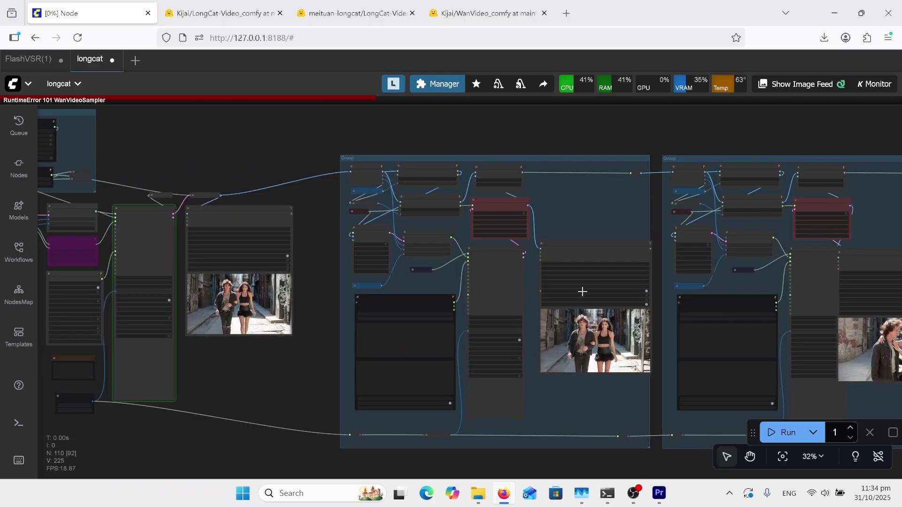
pyautogui.moveTo(593, 223); pyautogui.dragTo(353, 225)
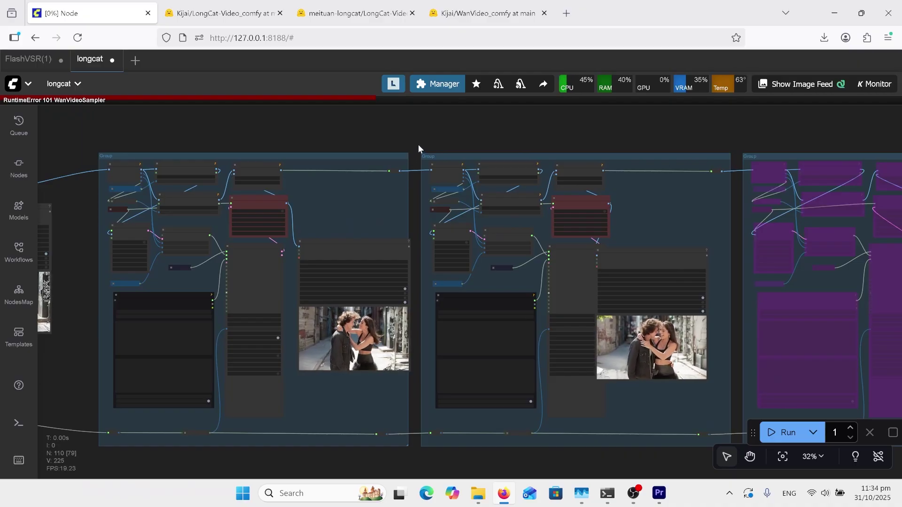
pyautogui.moveTo(419, 137); pyautogui.dragTo(735, 461)
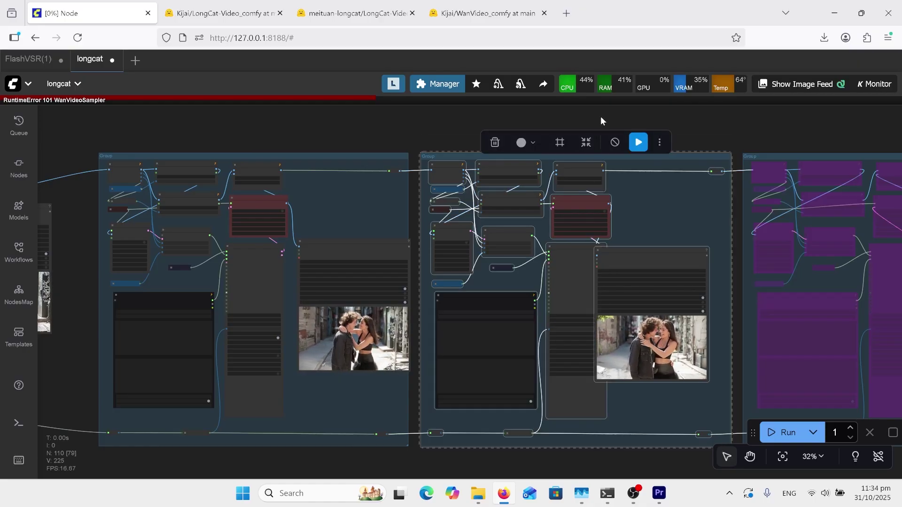
pyautogui.click(617, 149)
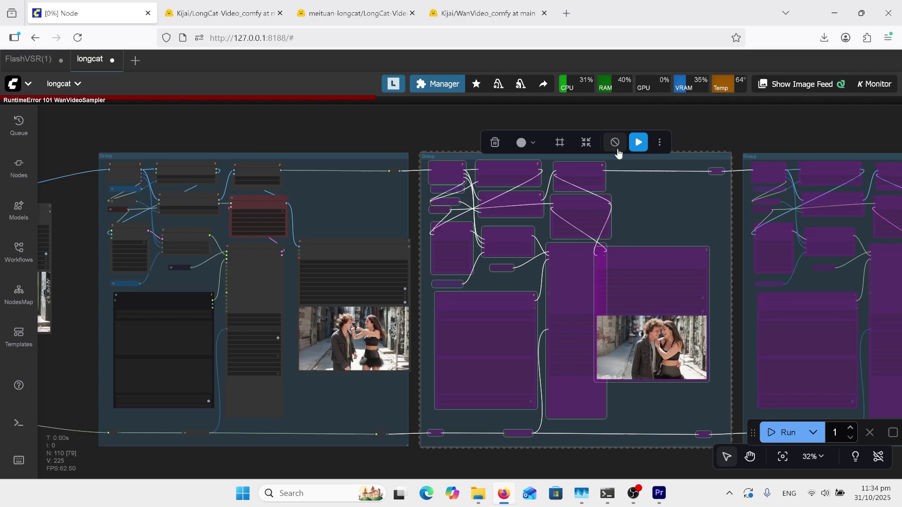
pyautogui.click(615, 143)
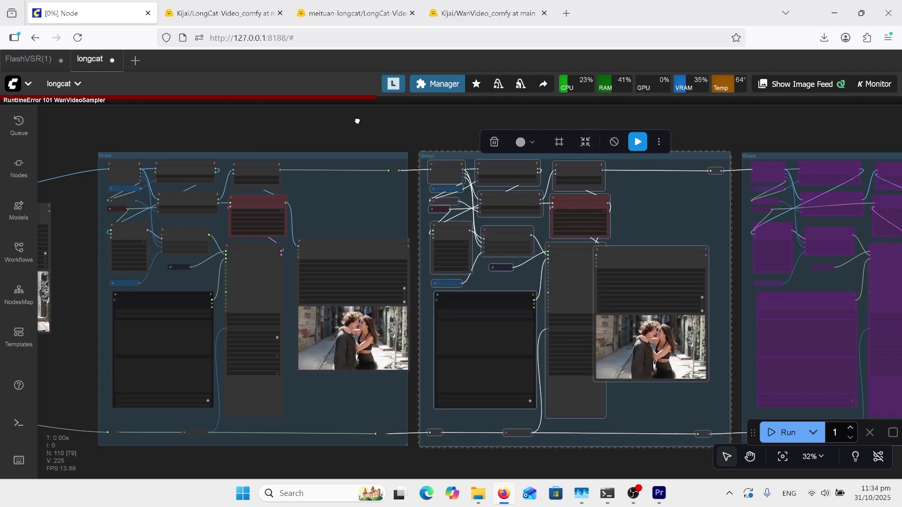
pyautogui.moveTo(357, 121); pyautogui.dragTo(284, 107)
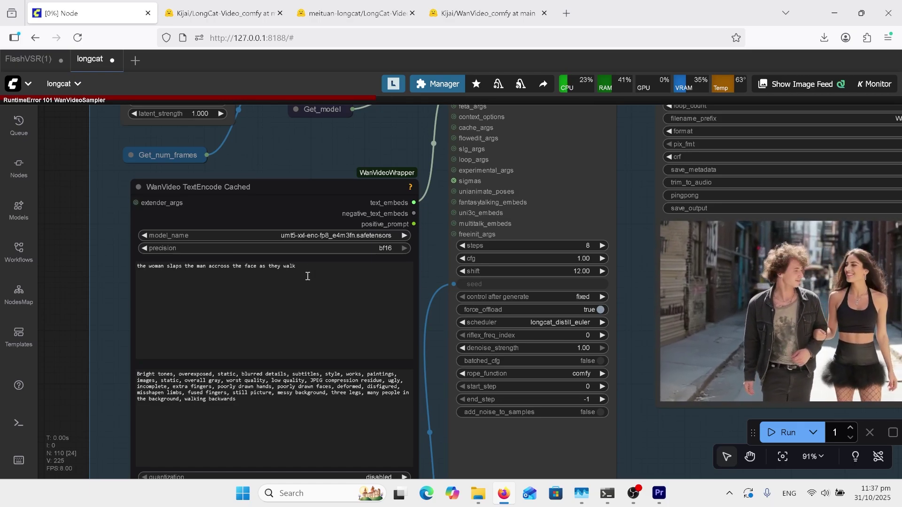
# Step: Un-bypass the purple WanVideo Torch Compile Settings node beside the block swap settings
pyautogui.scroll(-1, 412, 289)
pyautogui.scroll(-20, 411, 291)
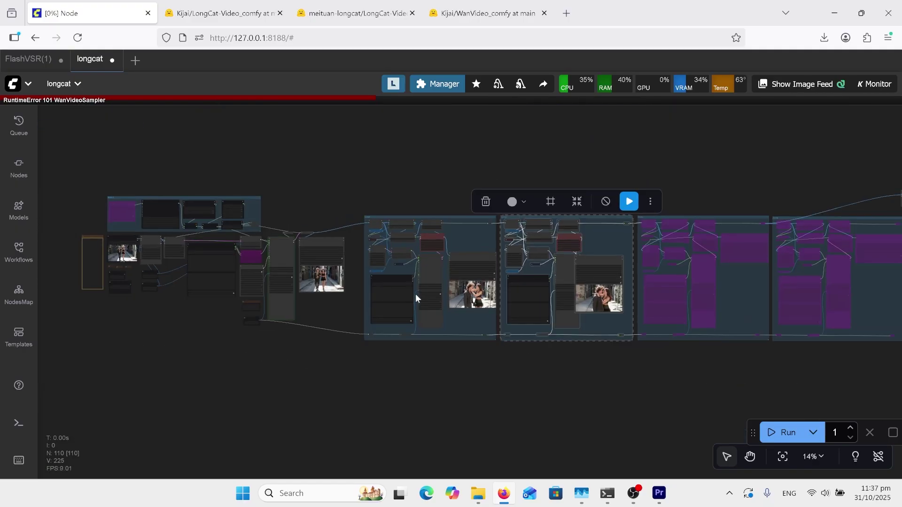
pyautogui.hscroll(10, 357, 343)
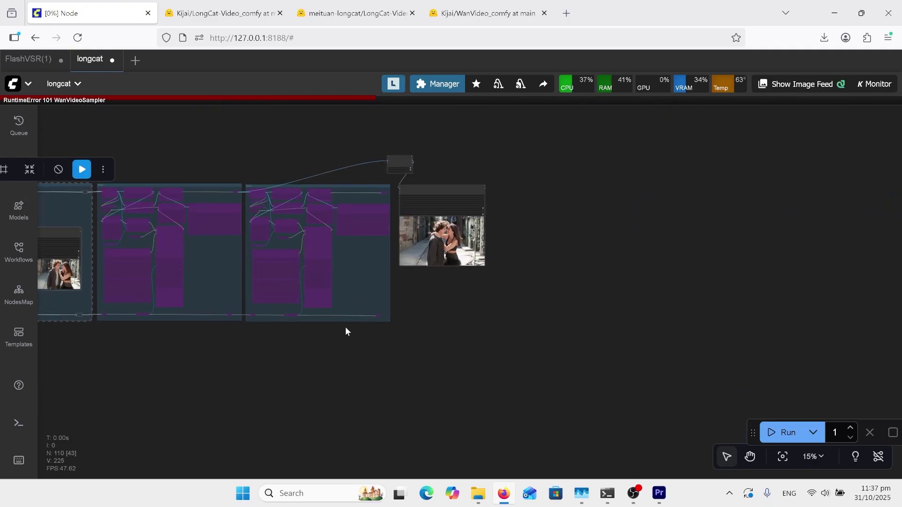
pyautogui.scroll(7, 345, 330)
pyautogui.scroll(2, 375, 320)
pyautogui.scroll(8, 358, 357)
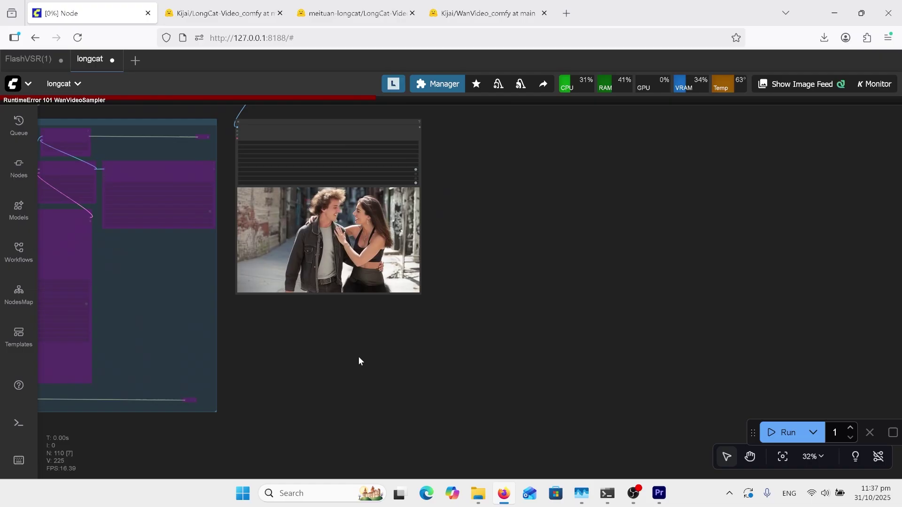
pyautogui.moveTo(353, 314); pyautogui.dragTo(350, 403)
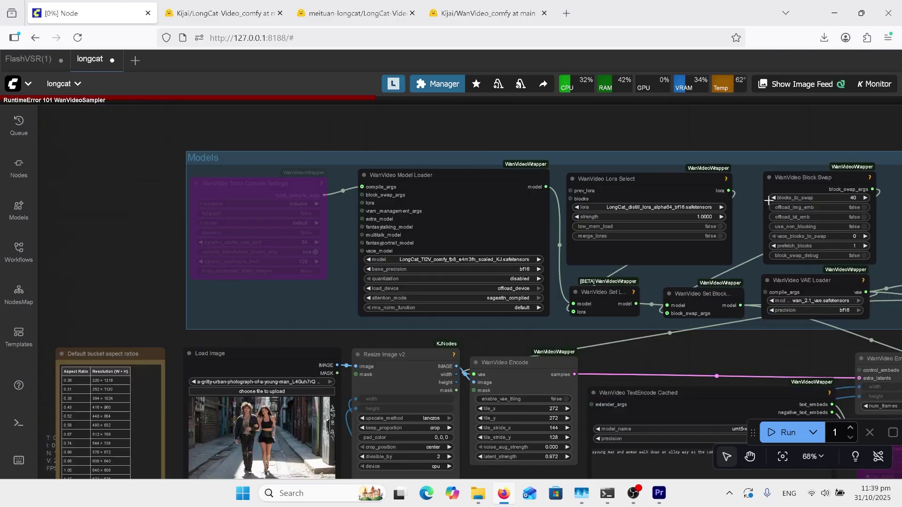
pyautogui.moveTo(759, 207); pyautogui.dragTo(721, 214)
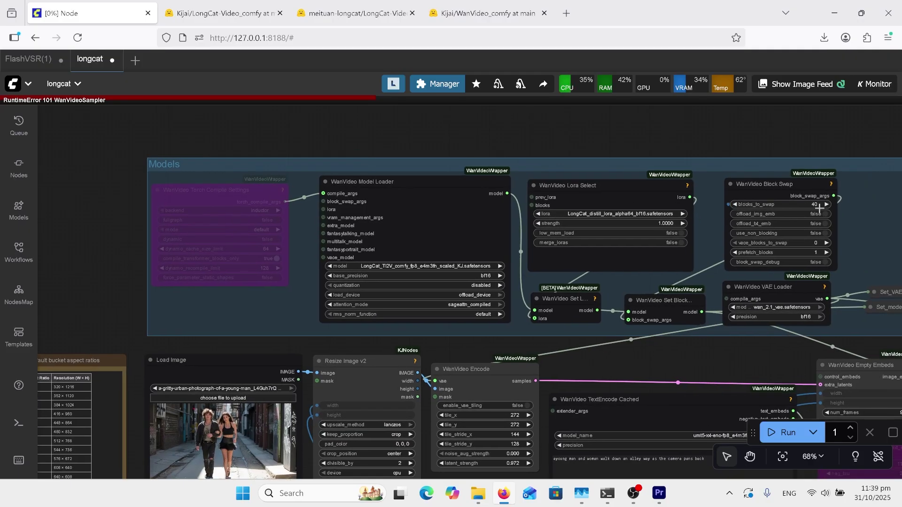
pyautogui.moveTo(818, 208)
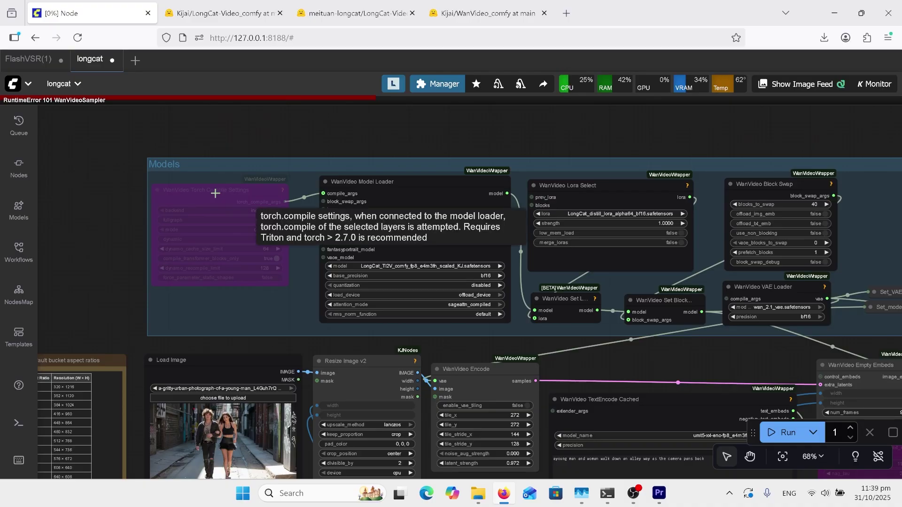
pyautogui.click(216, 193)
pyautogui.click(271, 163)
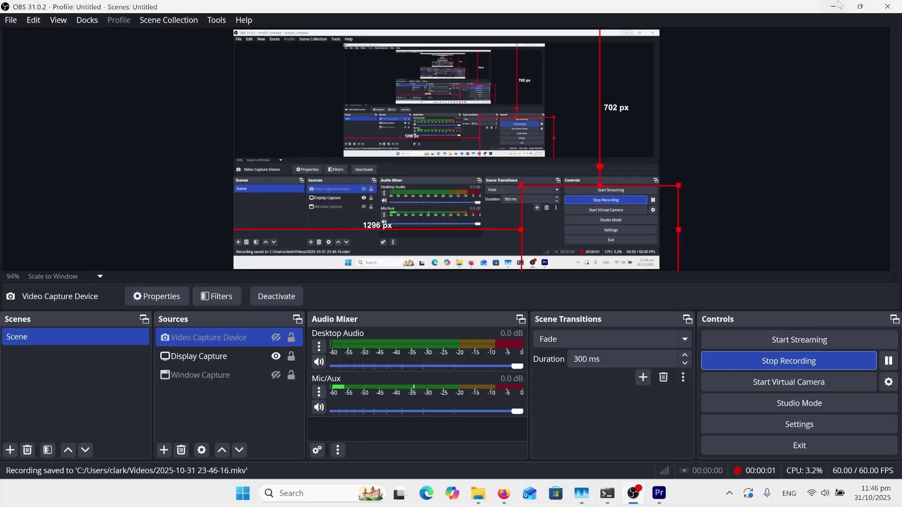
# Step: Bring the Firefox window with the ComfyUI longcat workflow back in front of OBS
pyautogui.click(840, 5)
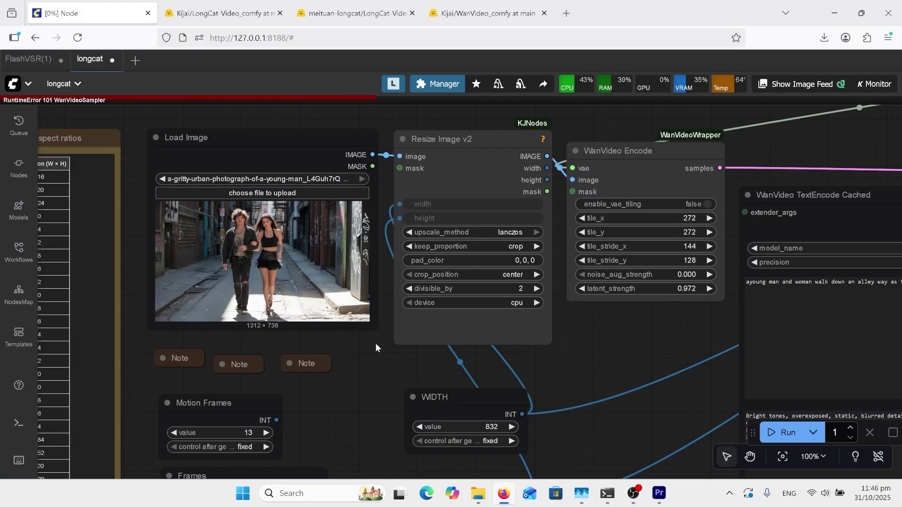